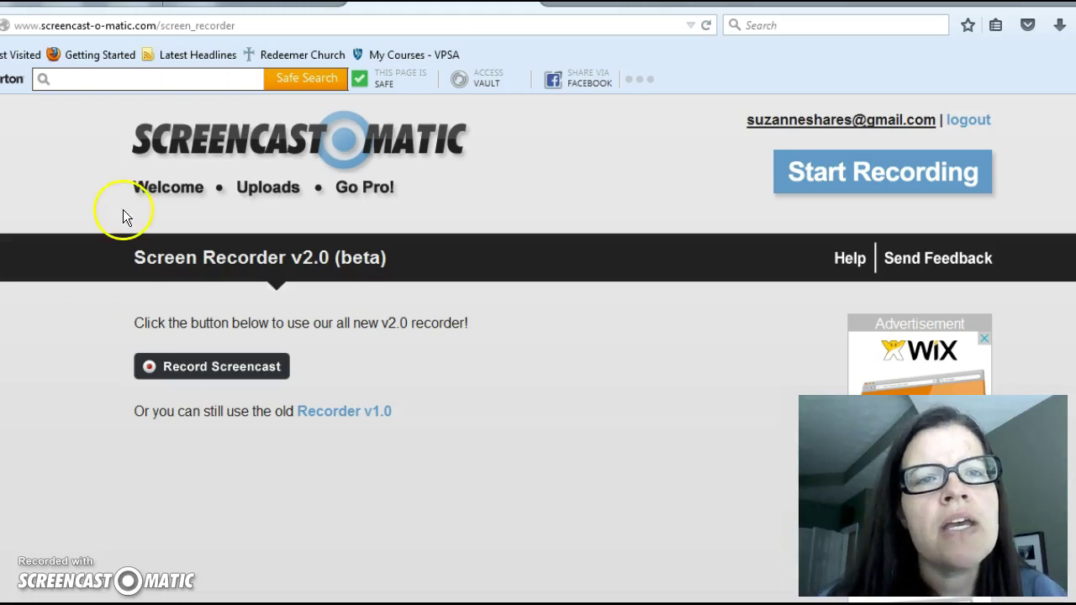
Step: Switch from Screencast-O-Matic to the PayPal MultiOrder Shipping browser tab
left_click(286, 2)
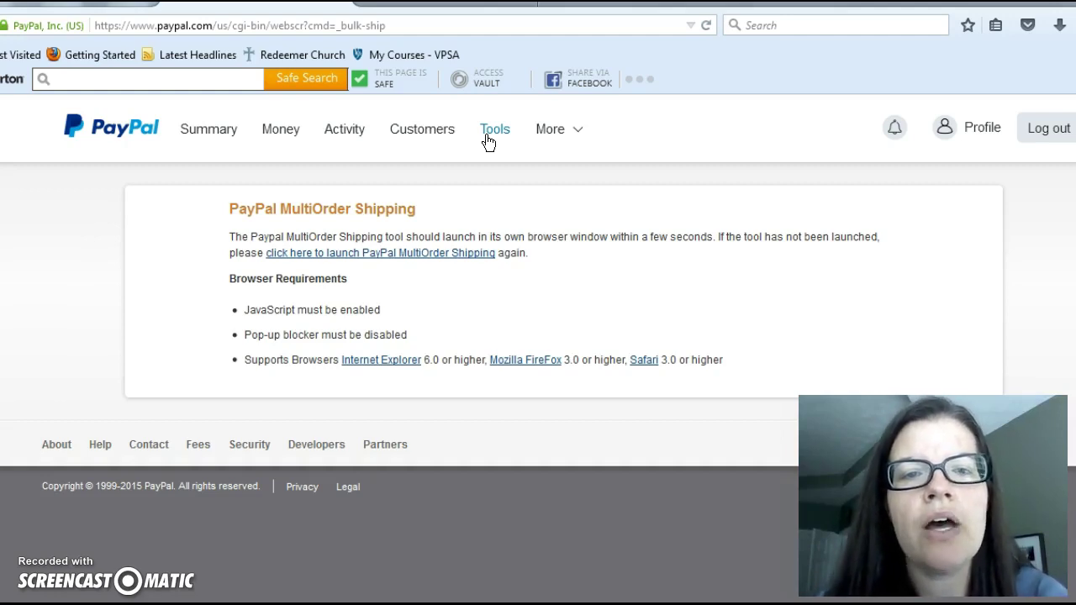
Step: Open PayPal's Tools page and scroll down to the Manage your business section
left_click(488, 139)
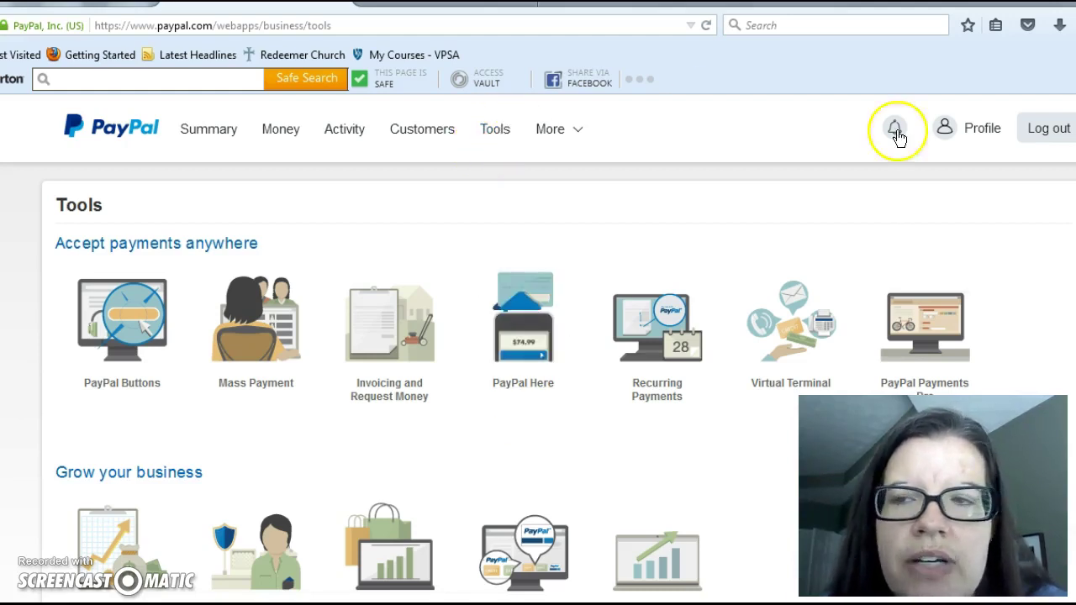
scroll(538, 378, "down", 5)
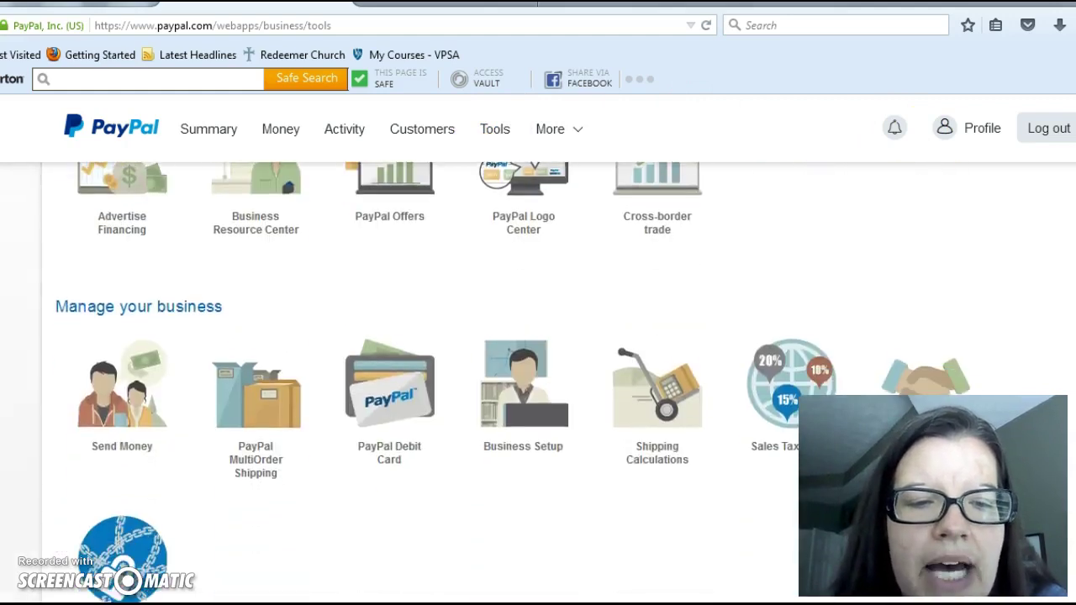
Step: Launch PayPal MultiOrder Shipping from the Manage your business tools
left_click(265, 466)
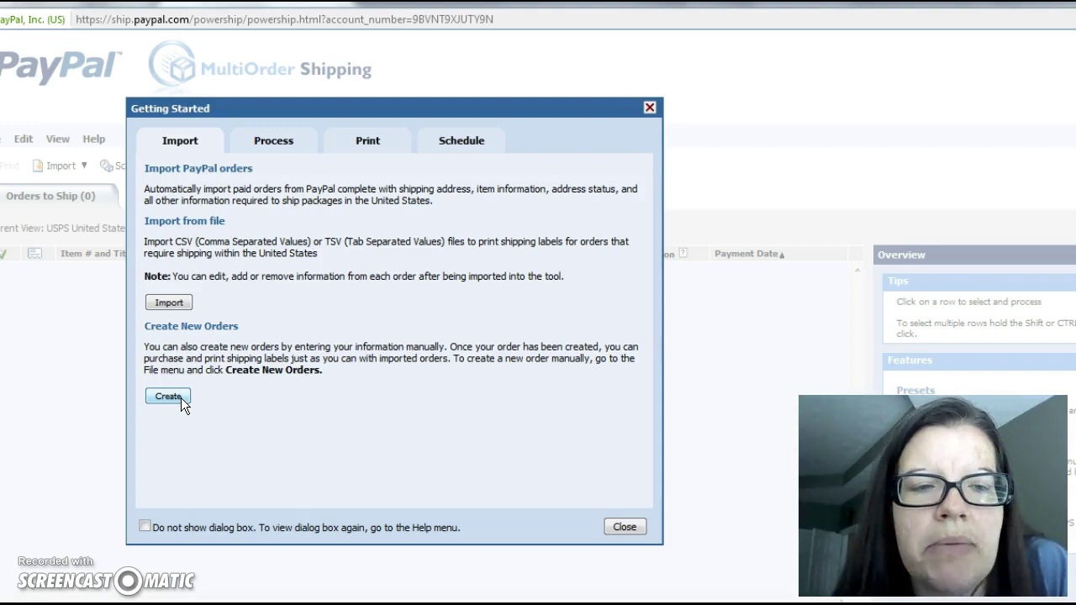
Step: Create a new order using the Media Mail book shipping preset and check its service, package and weight
left_click(181, 397)
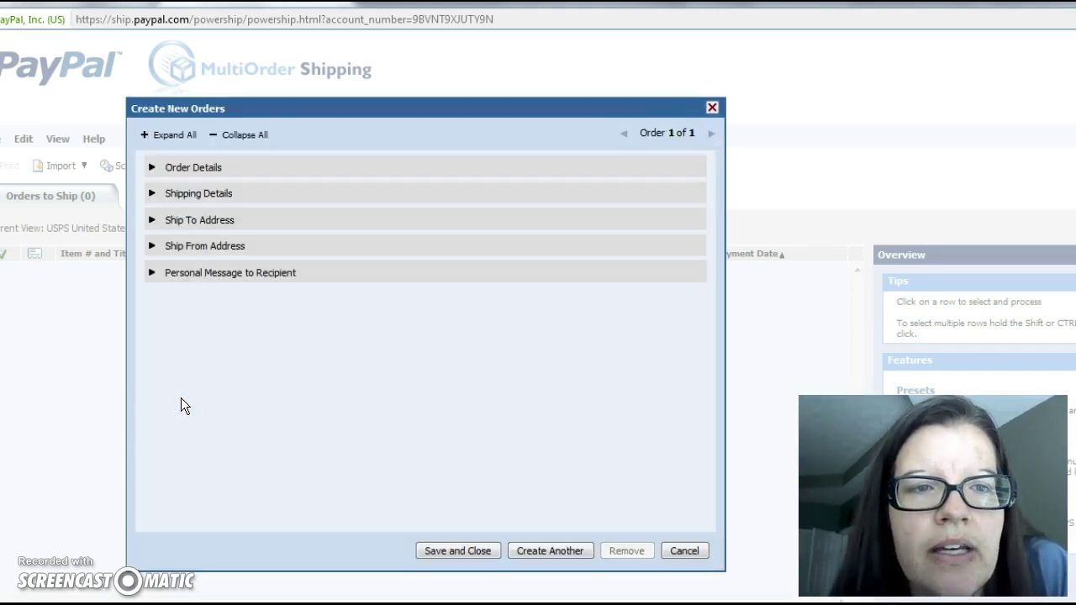
left_click(221, 196)
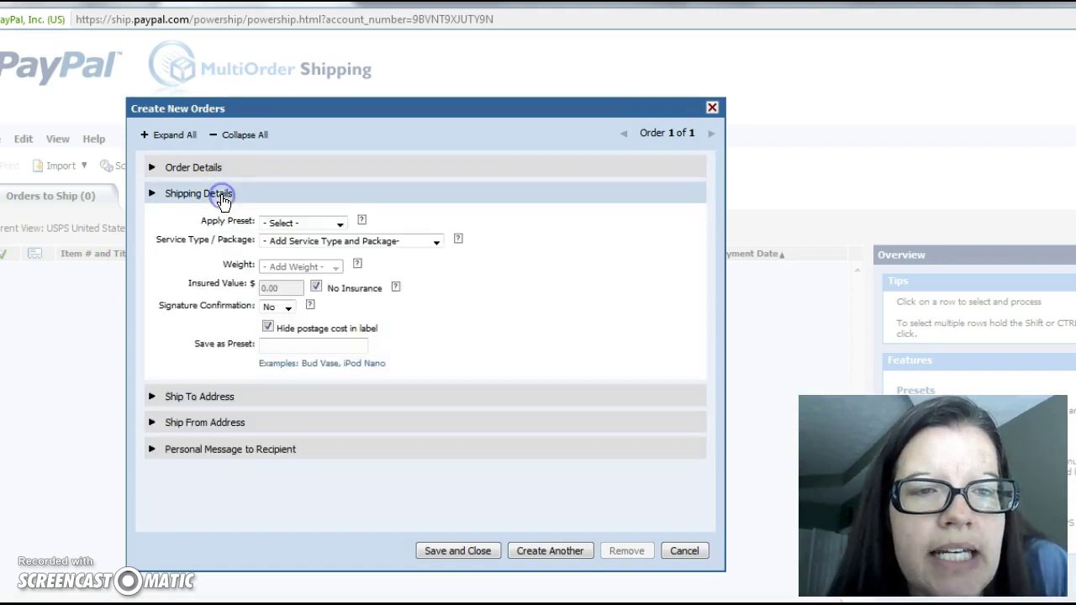
left_click(343, 222)
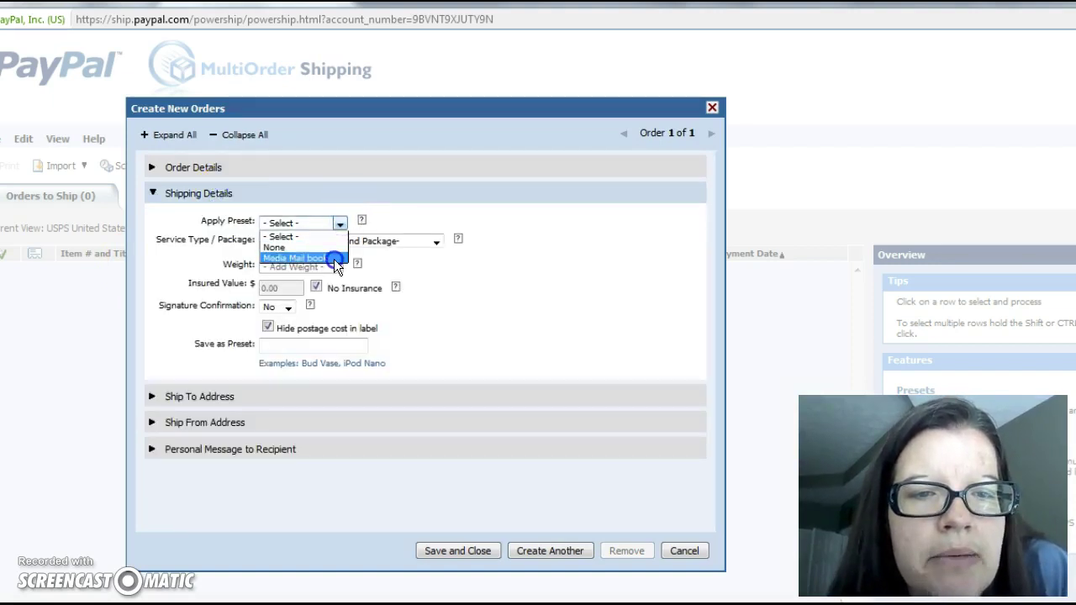
left_click(334, 259)
left_click(434, 249)
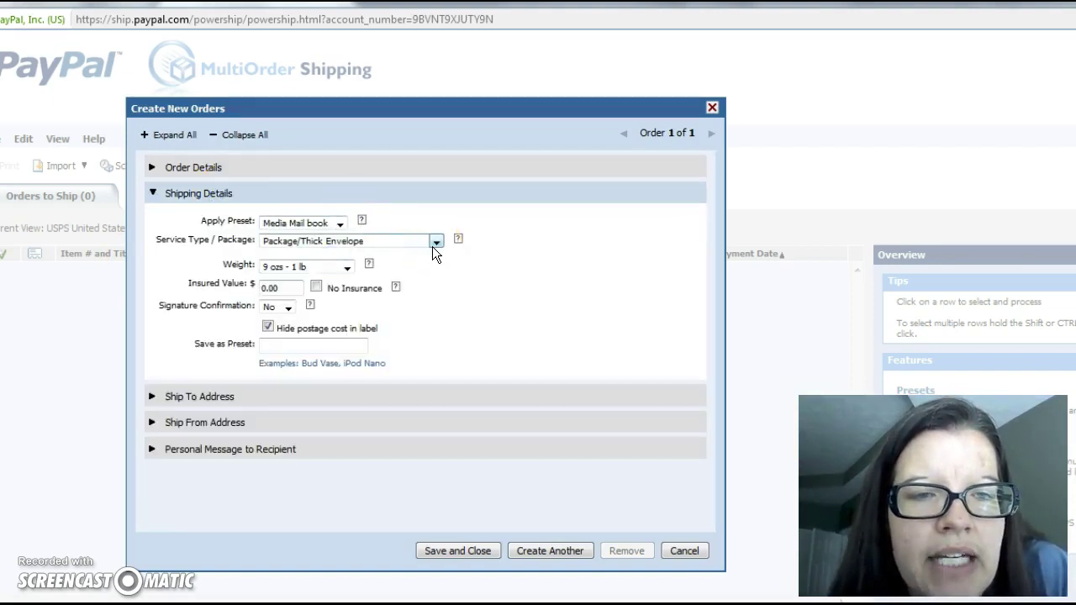
left_click(304, 269)
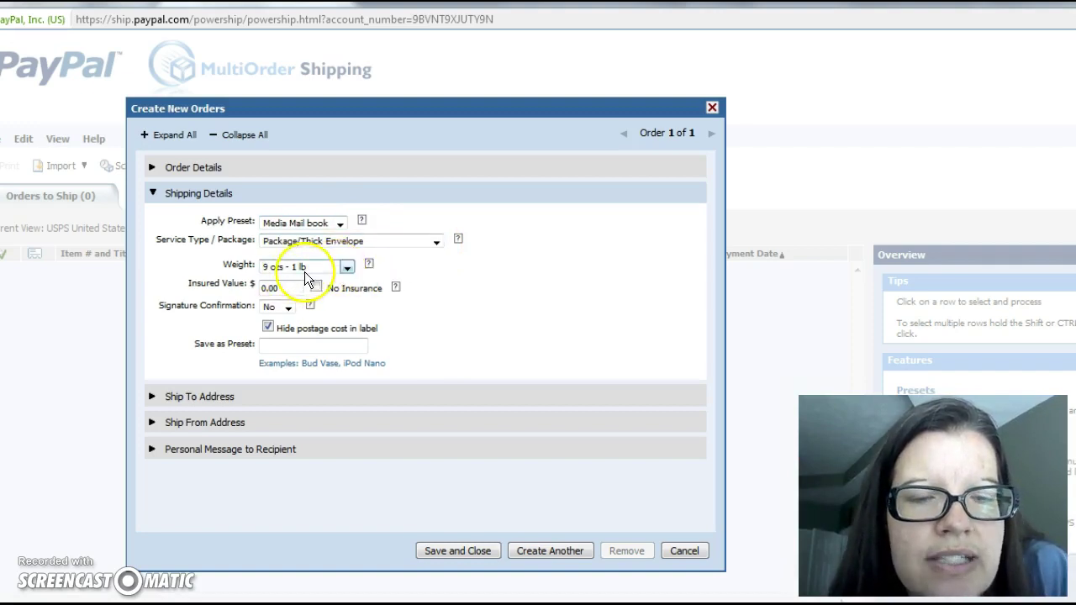
Step: Enter the recipient's first and last name in the ship-to fields
left_click(228, 399)
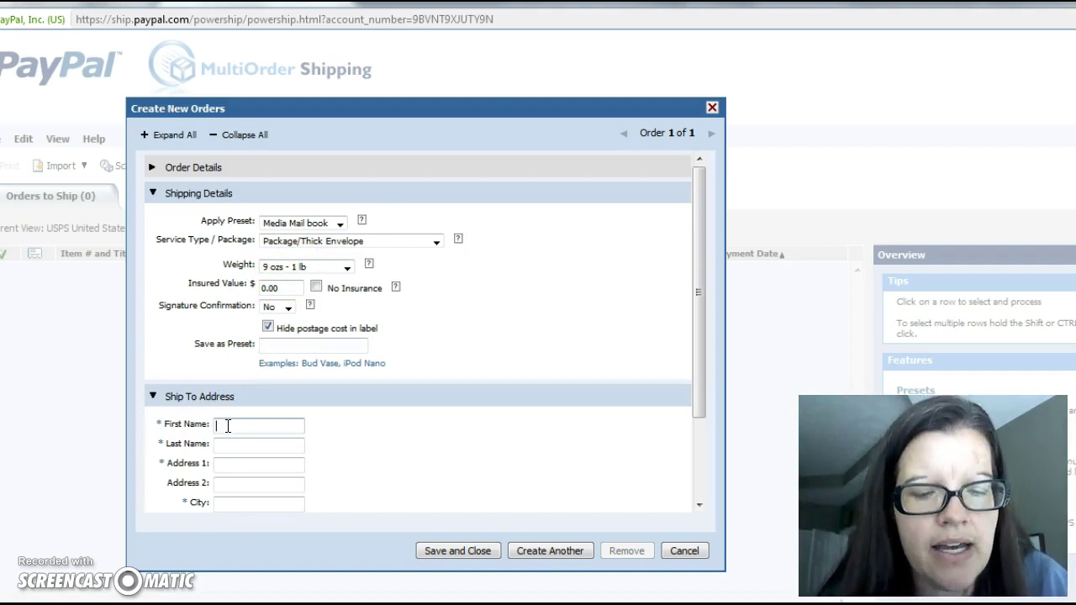
type("Diana")
key("Tab")
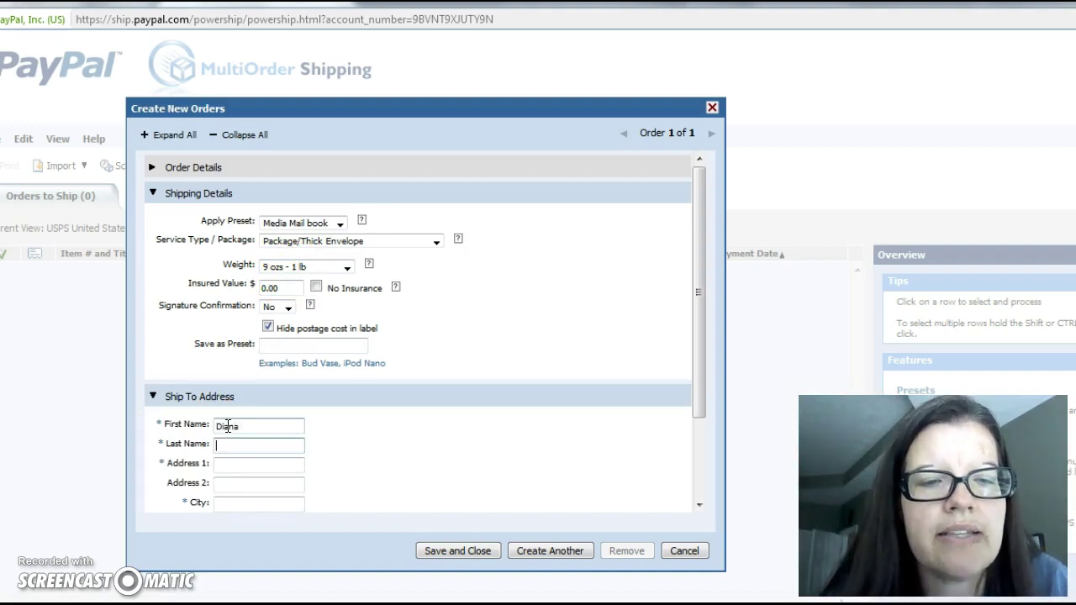
type("T")
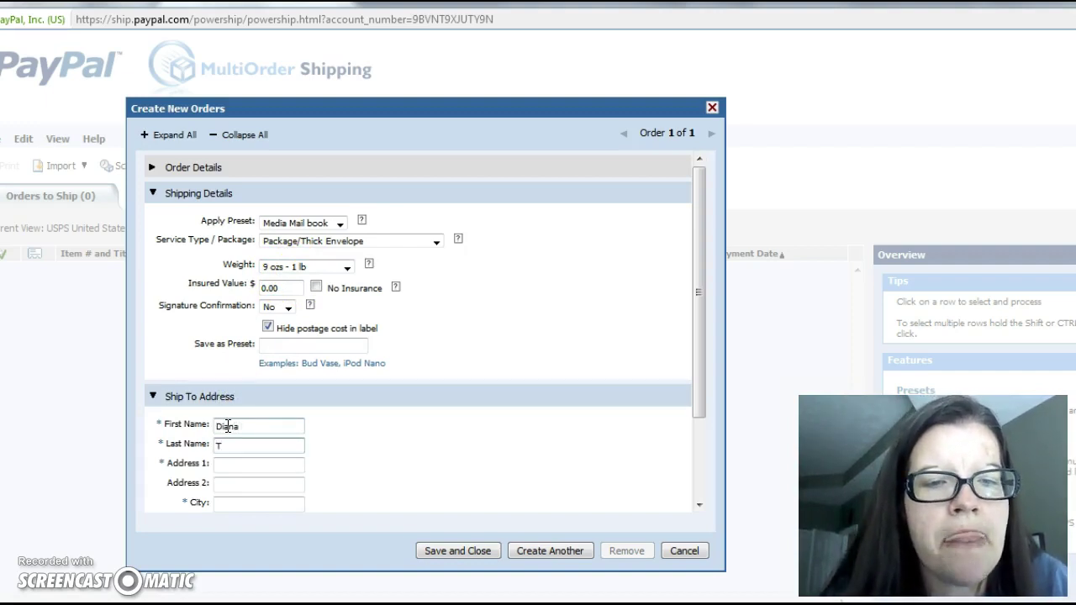
left_click(244, 427)
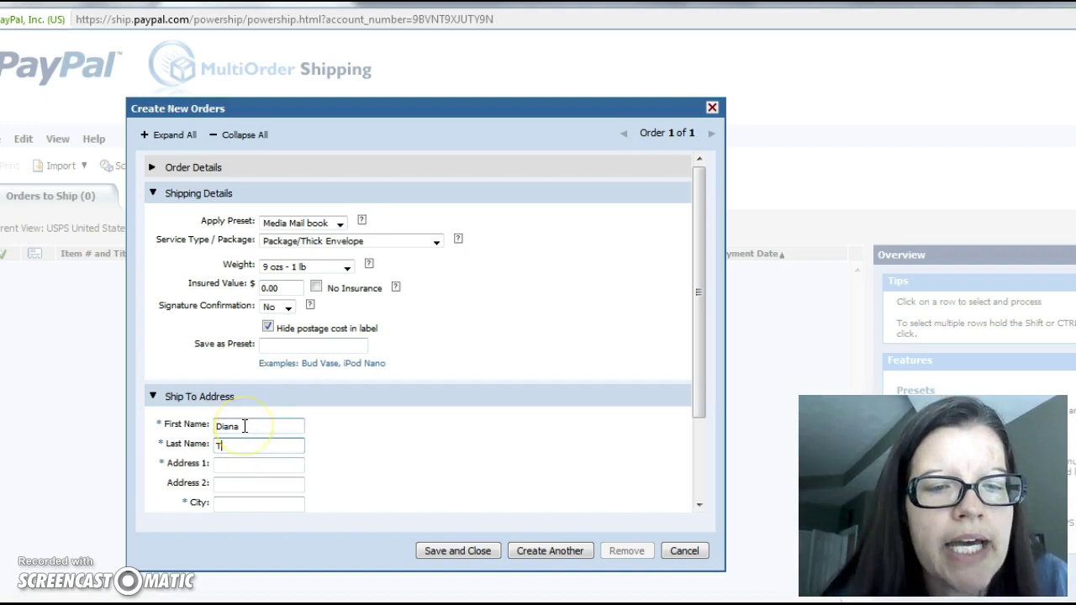
left_click(245, 426)
key("BackSpace")
key("BackSpace")
key("BackSpace")
key("BackSpace")
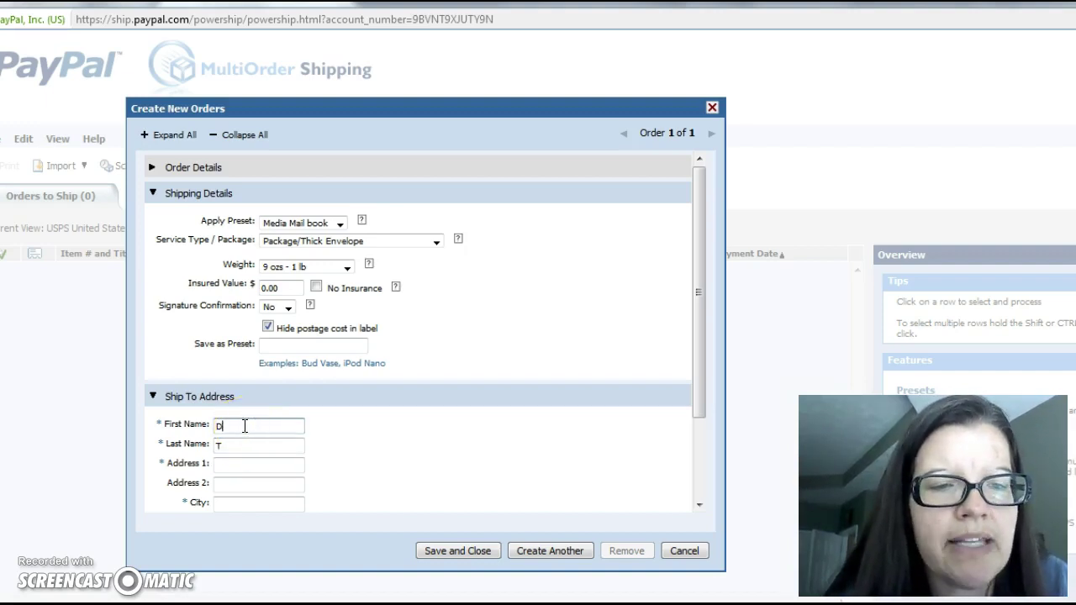
key("BackSpace")
type("D")
key("Tab")
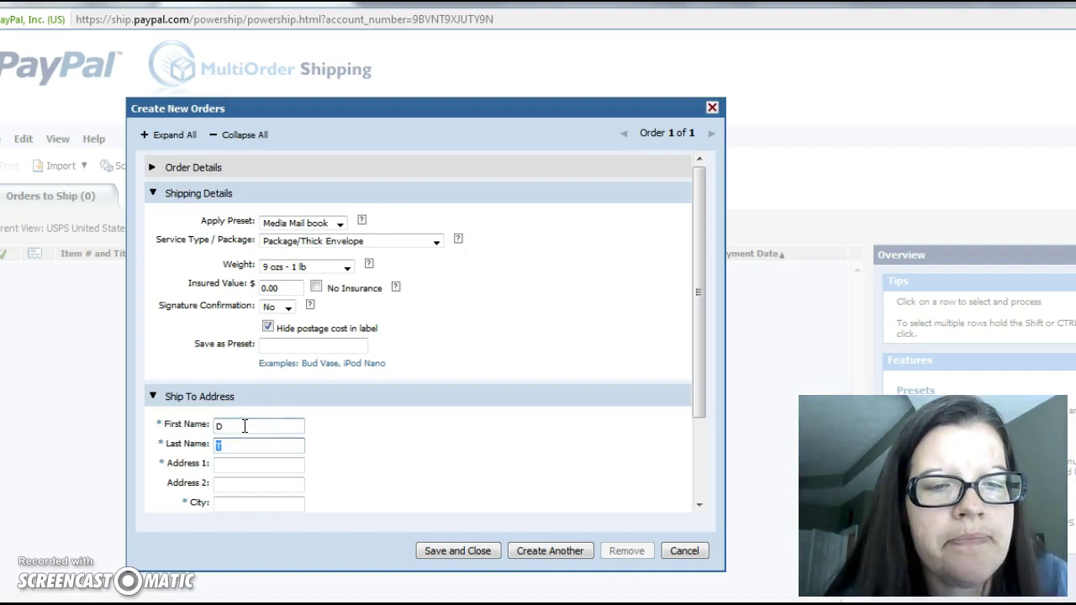
key("Tab")
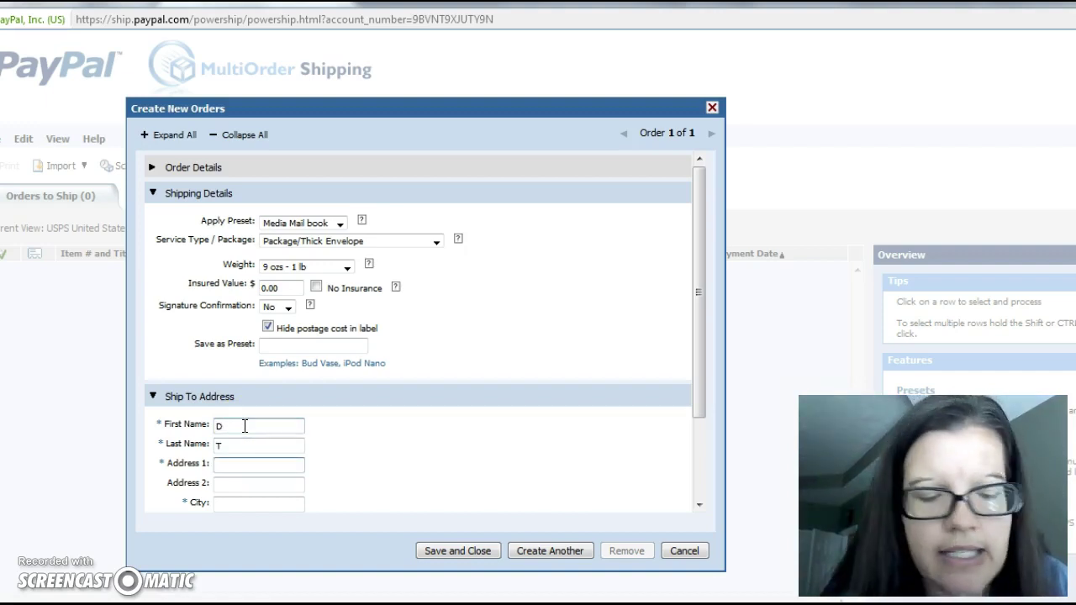
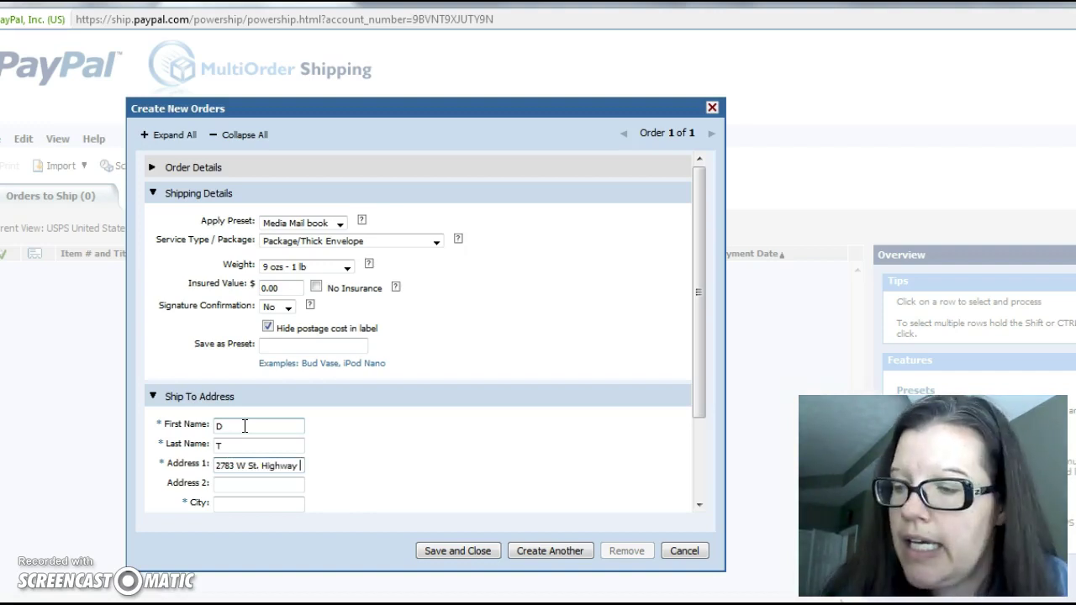
Step: Fill in the recipient's street address, city, state and ZIP code
key("Tab")
key("Tab")
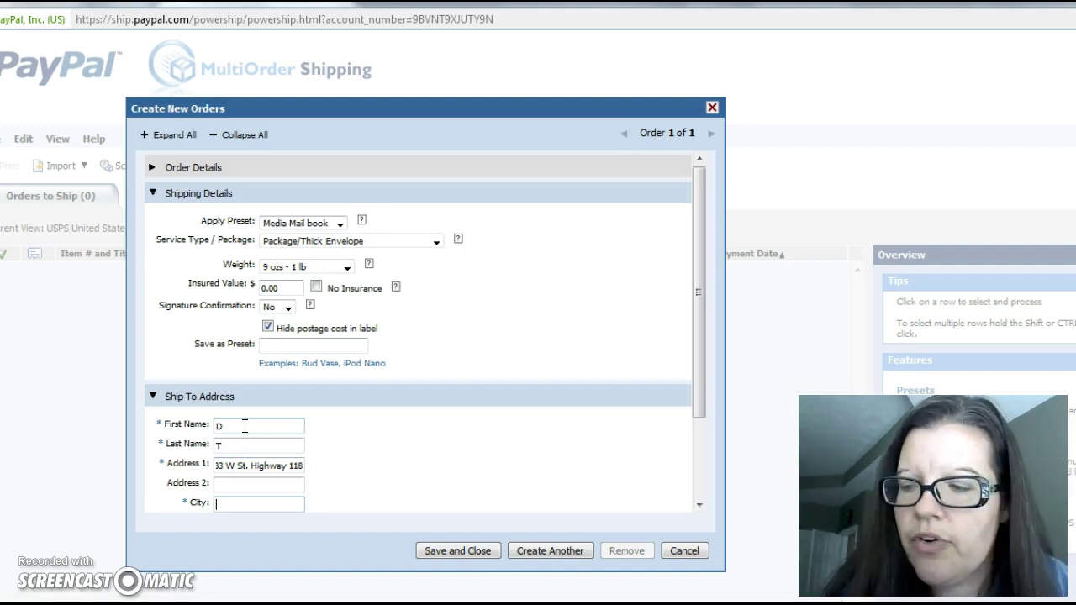
type("Joiner")
key("Tab")
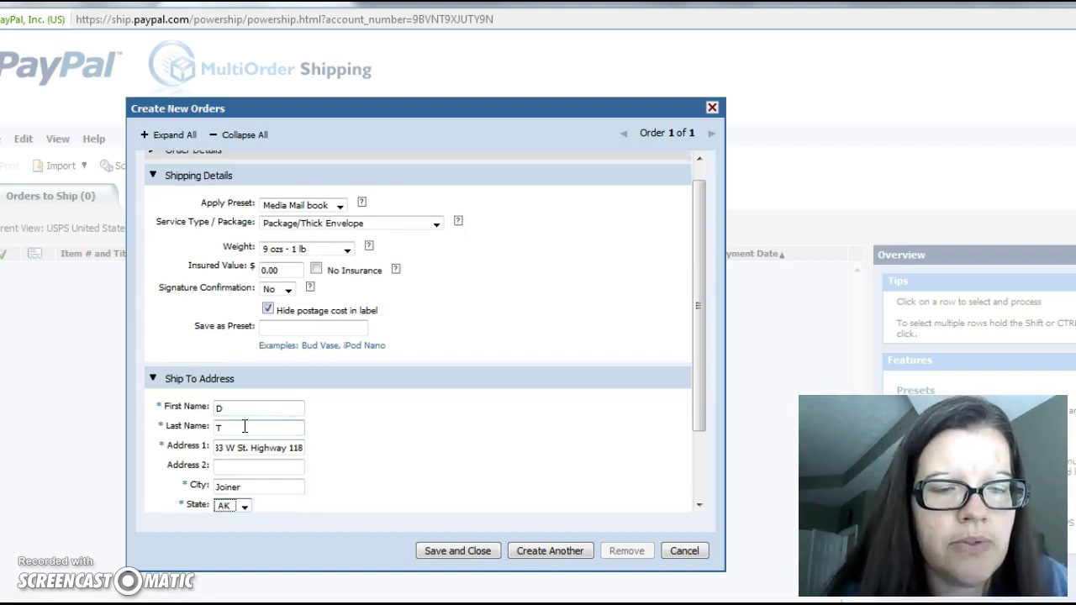
key("Tab")
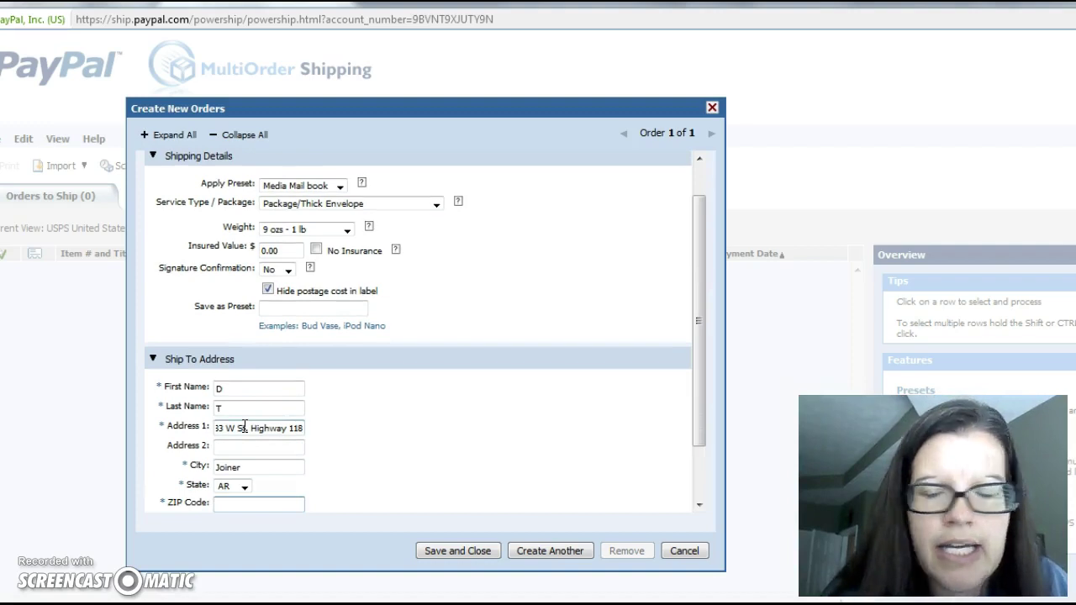
type("72350")
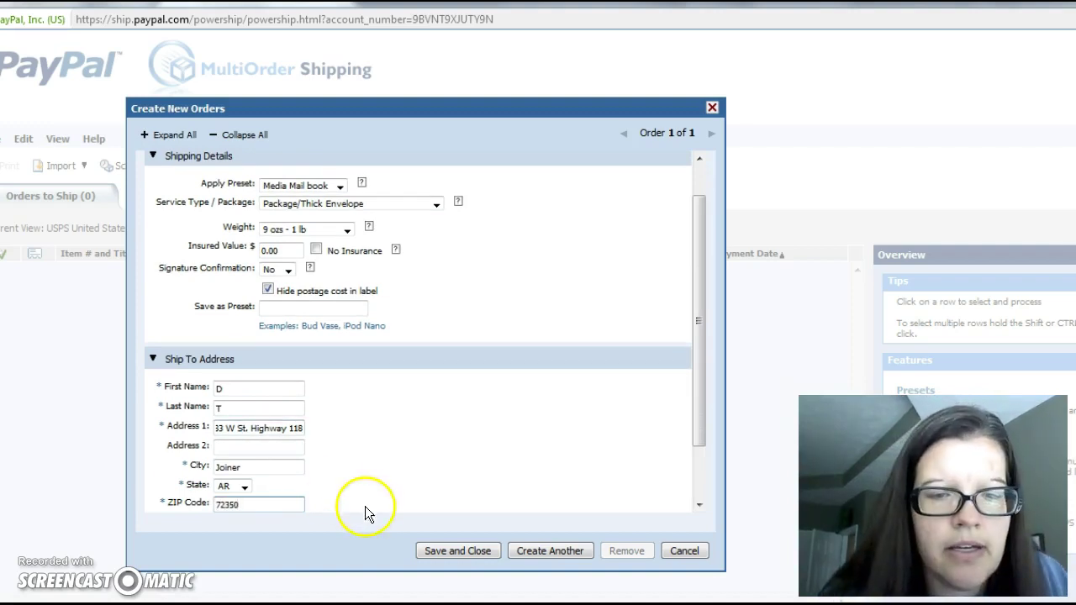
Step: Save the order, preview its label, and choose Pay and Print (1)
left_click(452, 551)
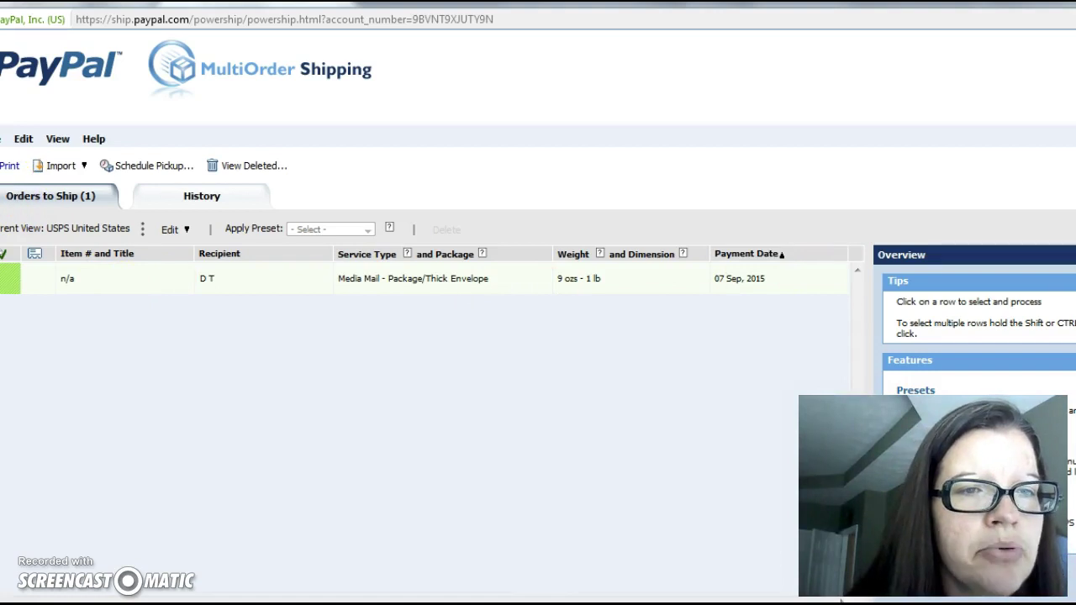
left_click(8, 165)
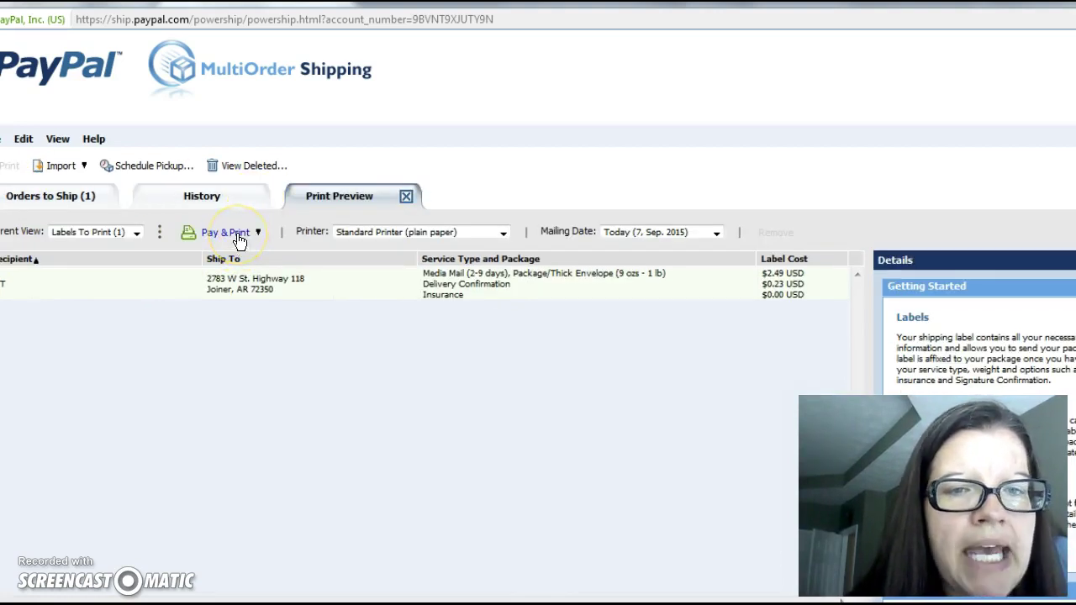
left_click(232, 234)
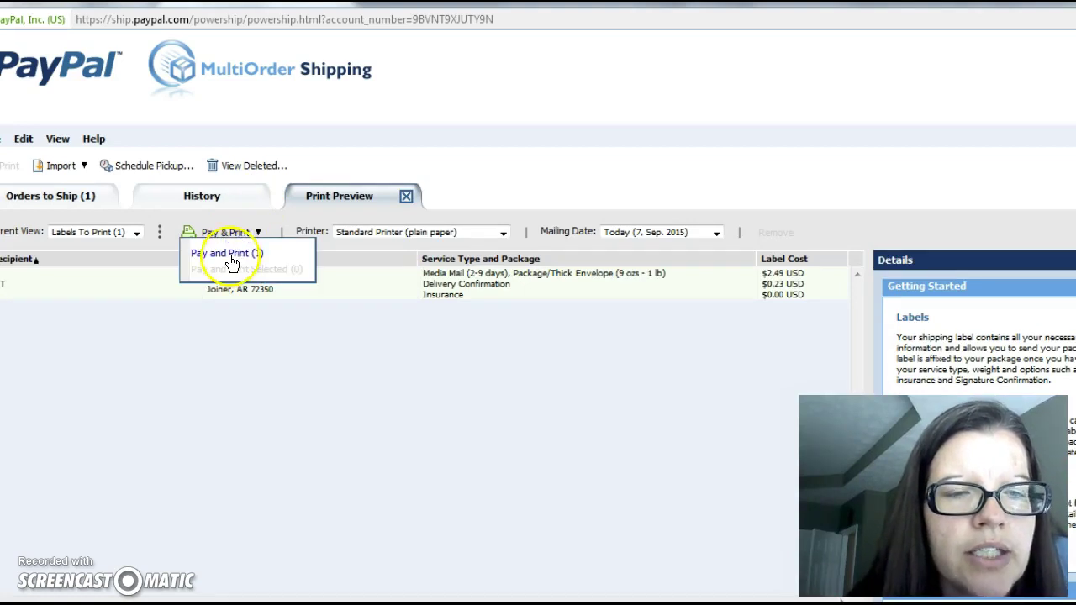
left_click(227, 253)
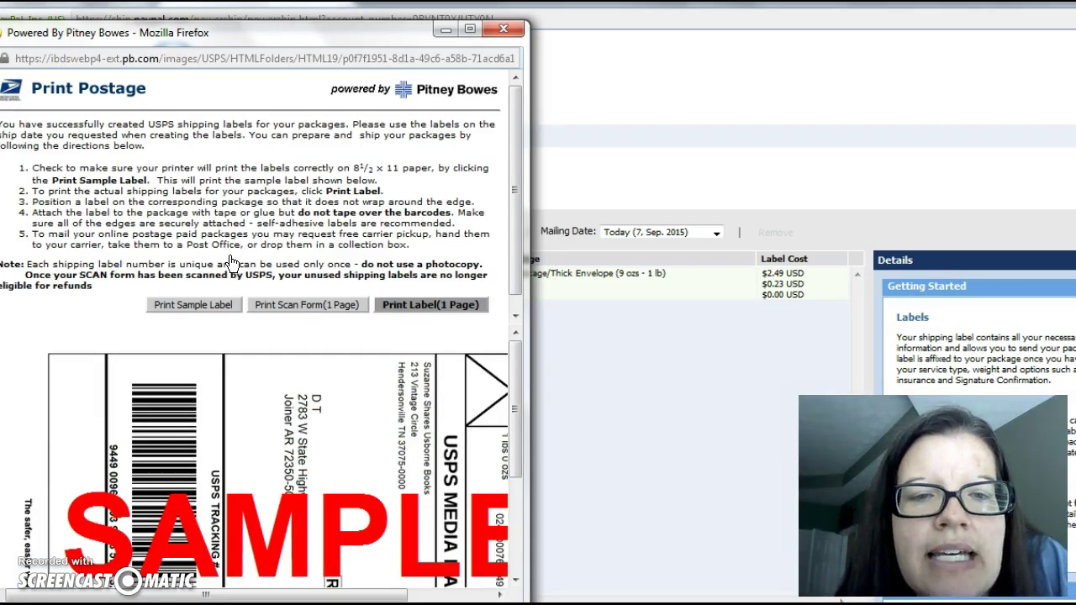
left_click(404, 302)
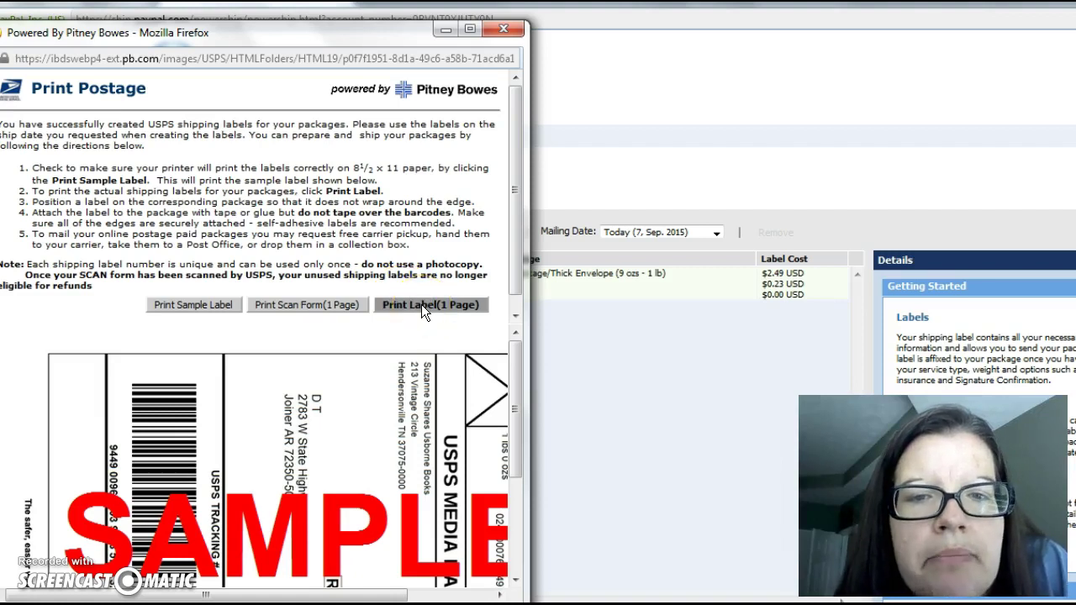
left_click(446, 30)
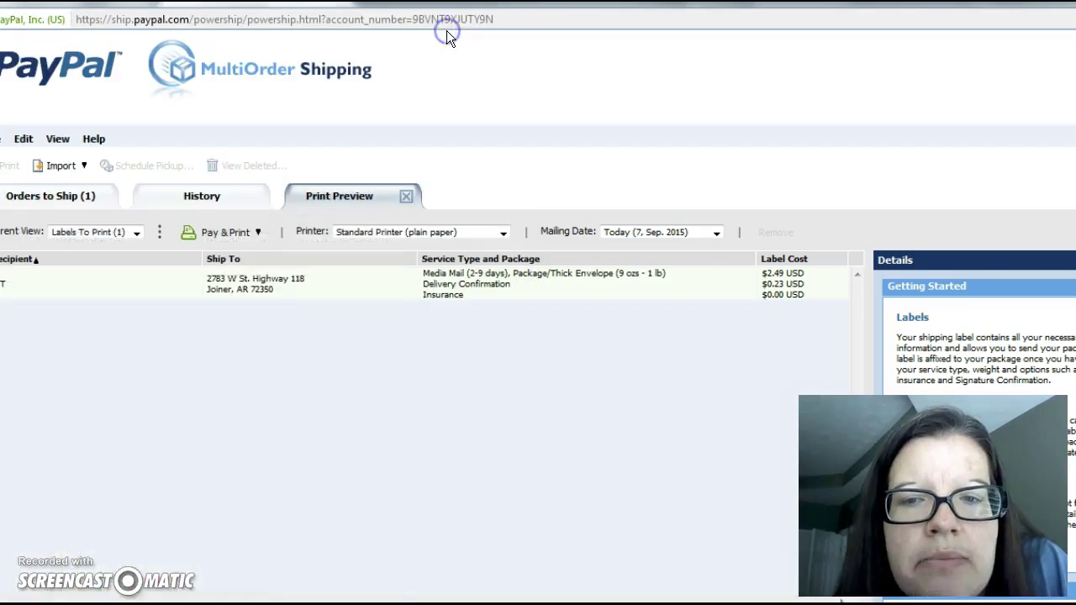
left_click(504, 286)
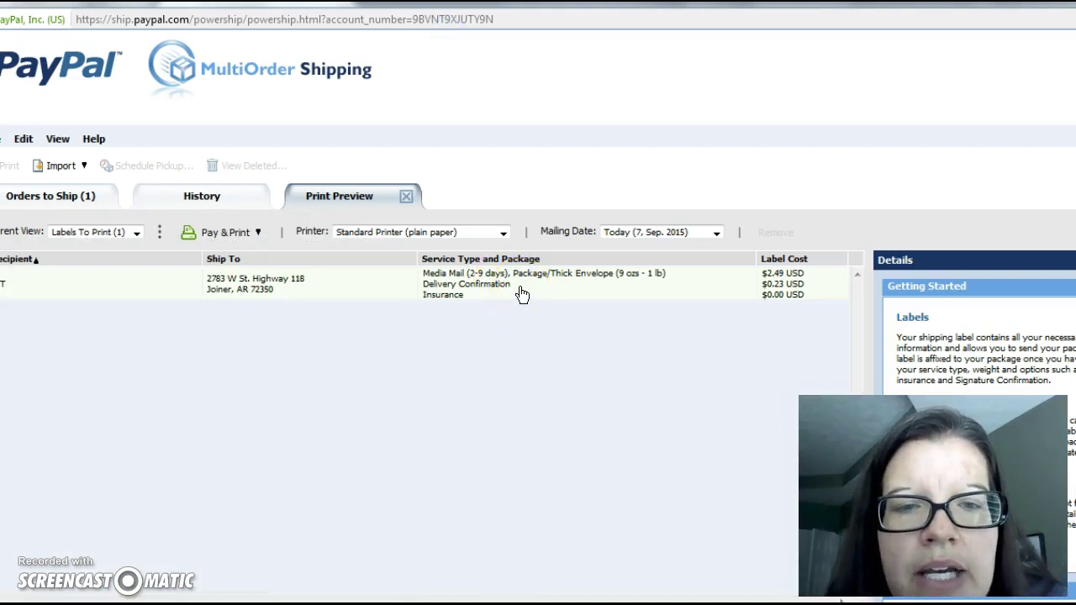
mouse_move(505, 290)
left_mouse_down()
mouse_move(492, 289)
mouse_move(610, 308)
mouse_move(789, 290)
left_mouse_up()
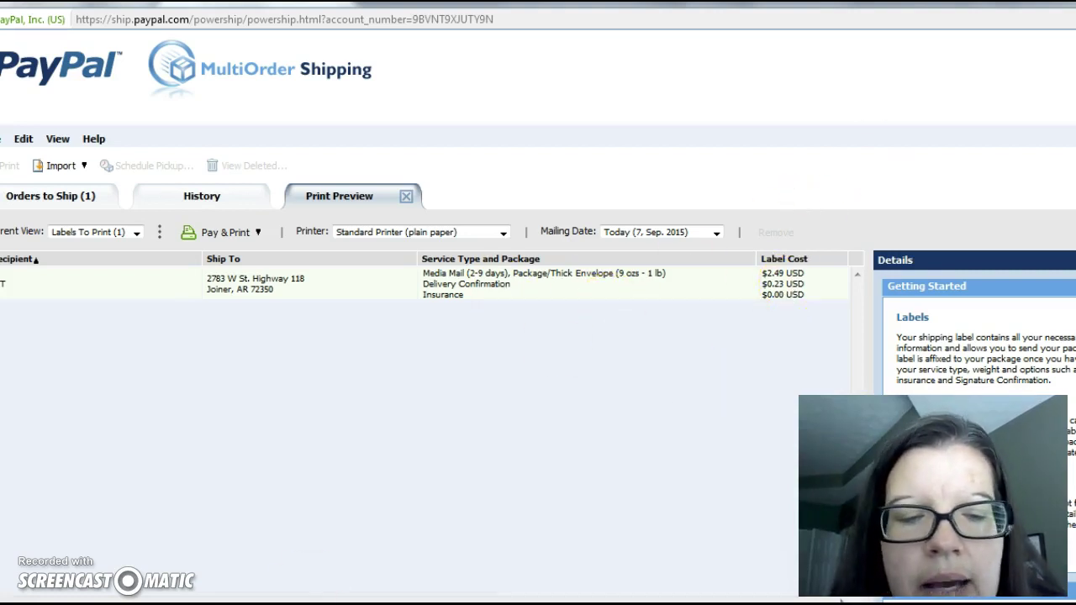
mouse_move(270, 602)
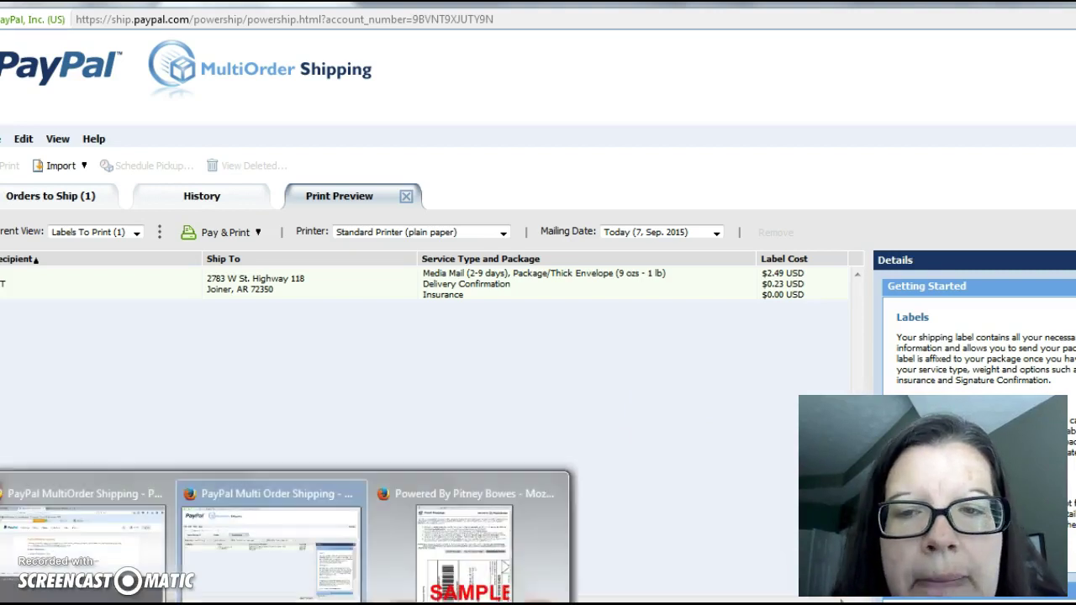
mouse_move(419, 550)
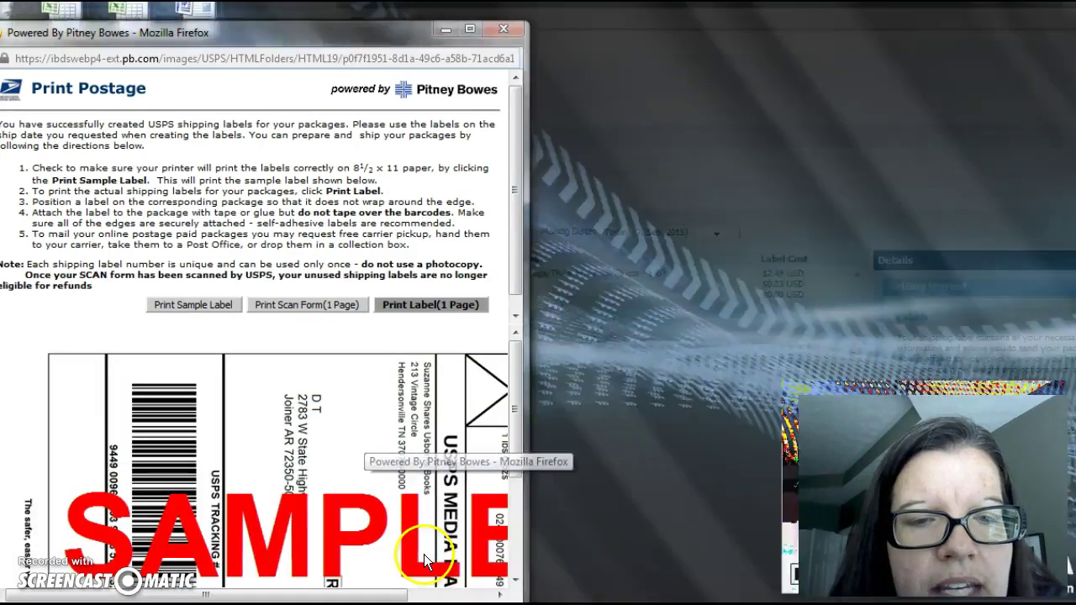
left_click(423, 554)
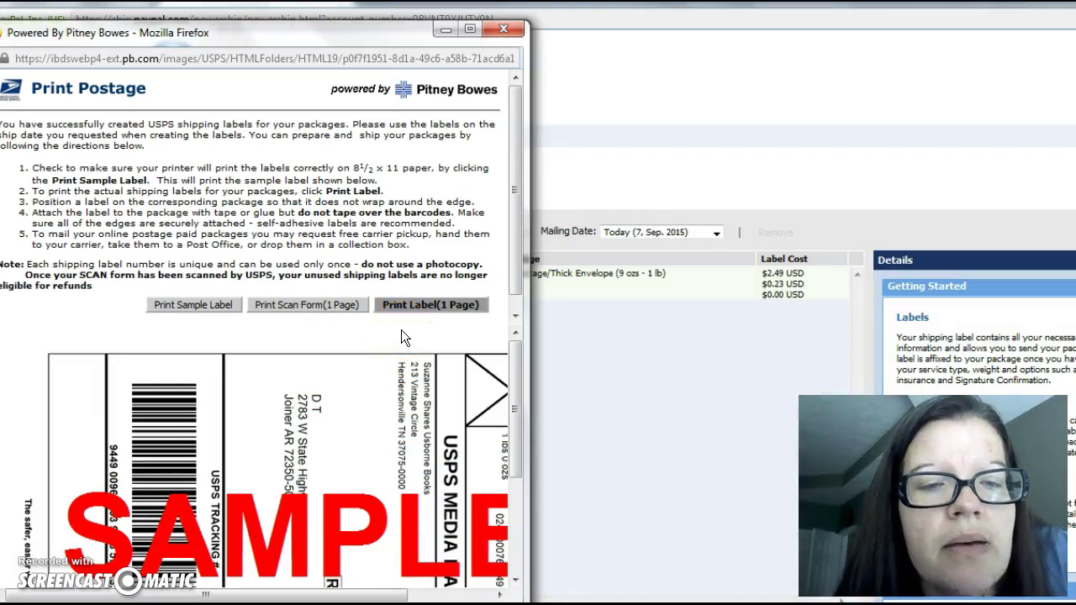
Step: Print the one-page Media Mail label, confirming with OK in the Windows Print dialog
left_click(437, 306)
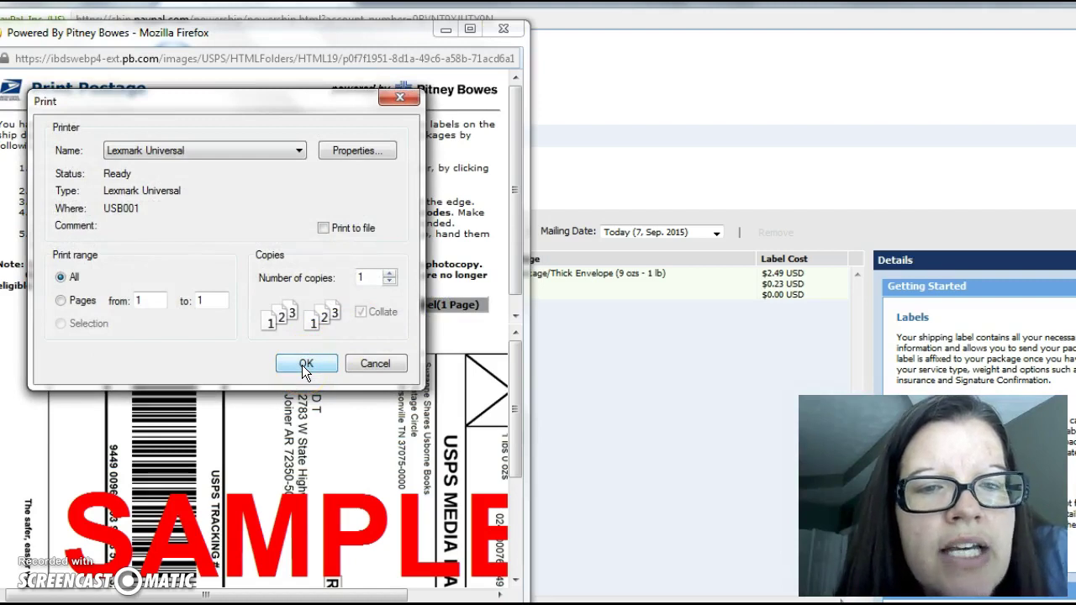
left_click(302, 365)
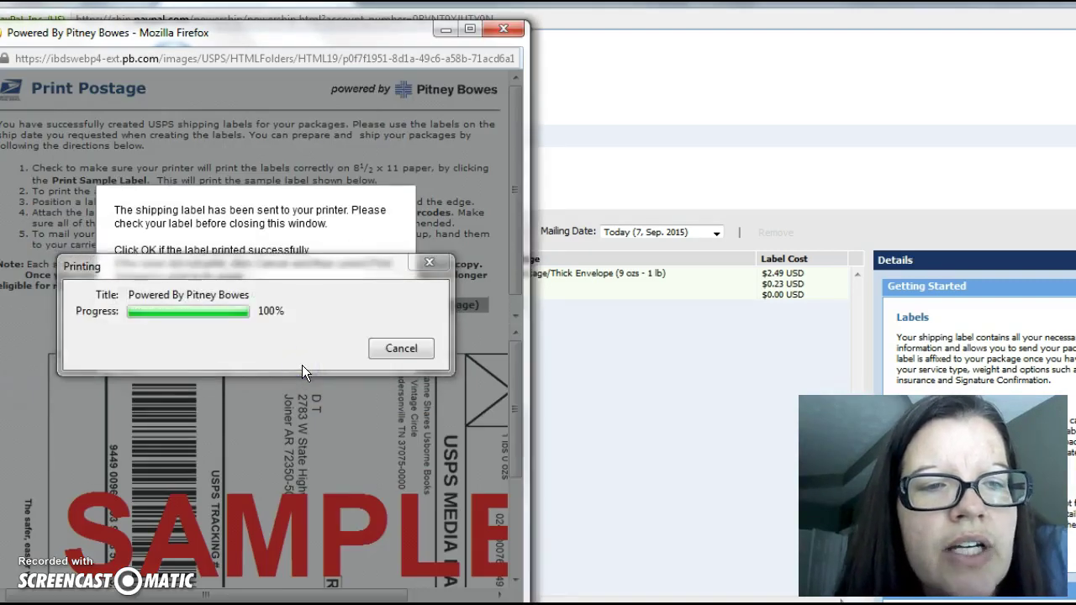